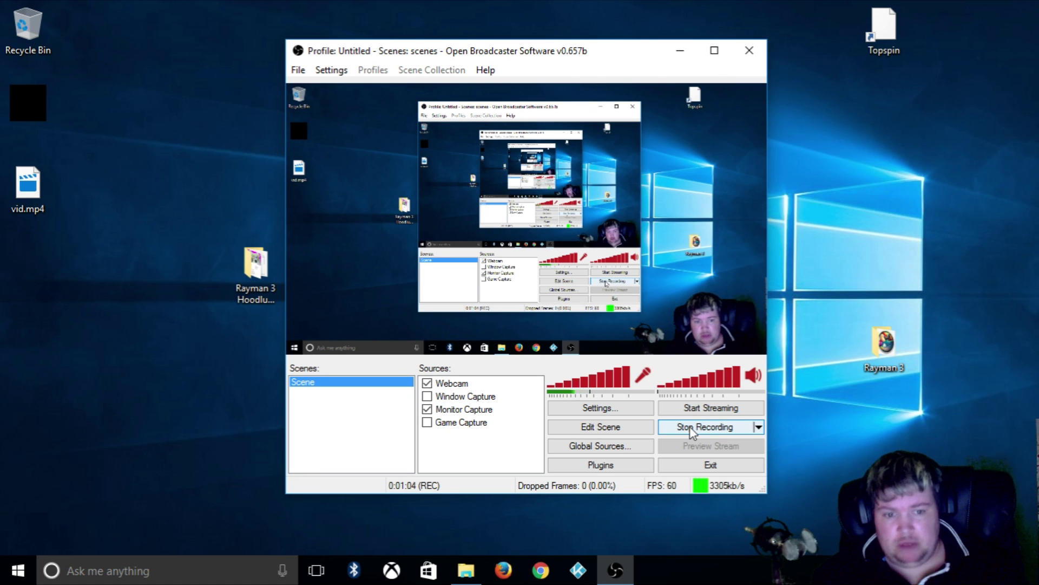
Move the OBS window aside and open the Rayman 3 Hoodlum Havoc Controller folder on the desktop.
{"action": "left_click_drag", "start_coordinate": [597, 56], "coordinate": [665, 61]}
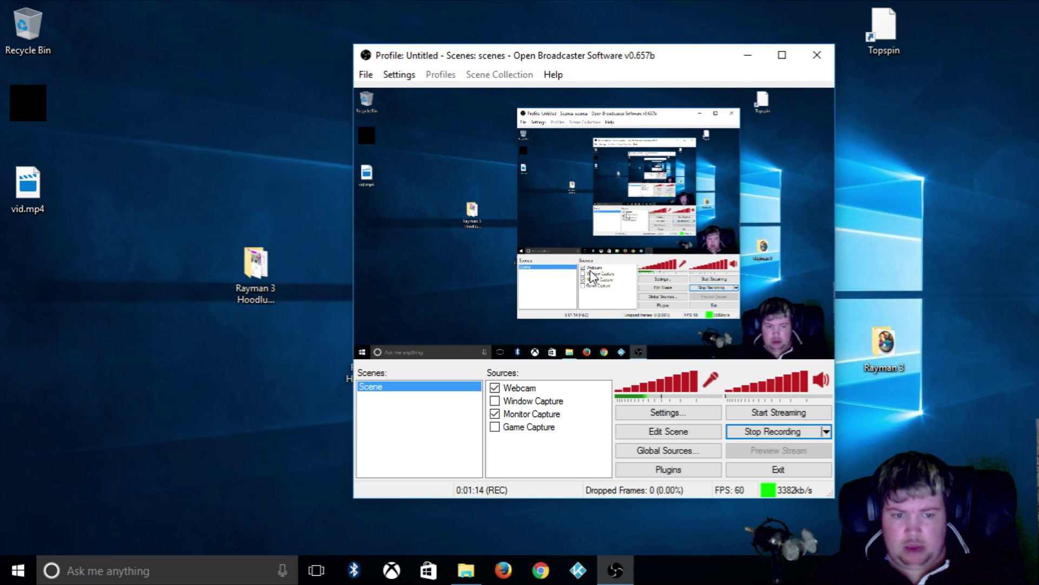
{"action": "left_click_drag", "start_coordinate": [686, 65], "coordinate": [763, 115]}
{"action": "left_click", "coordinate": [371, 341]}
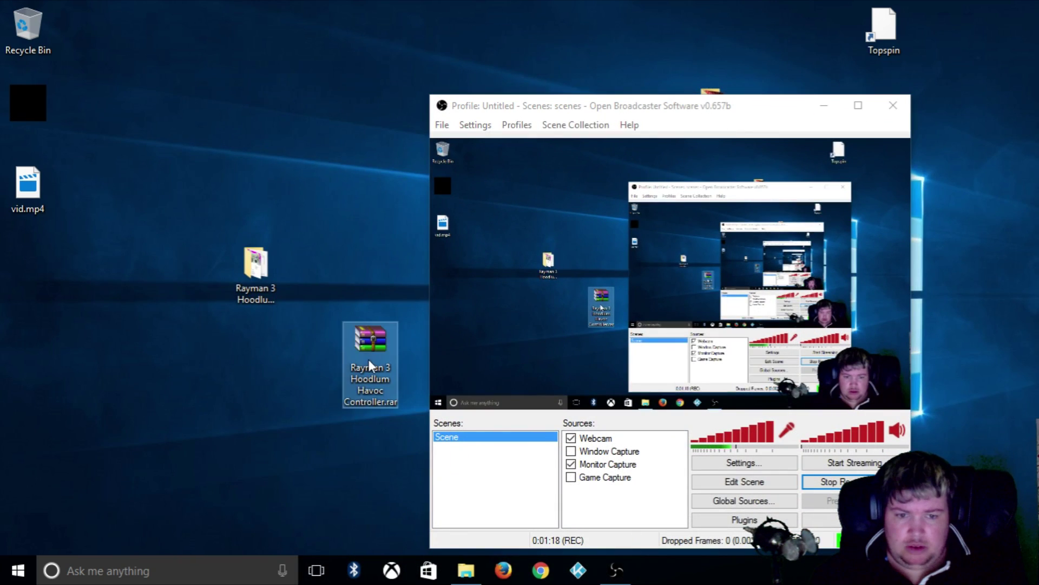
{"action": "left_click", "coordinate": [258, 276]}
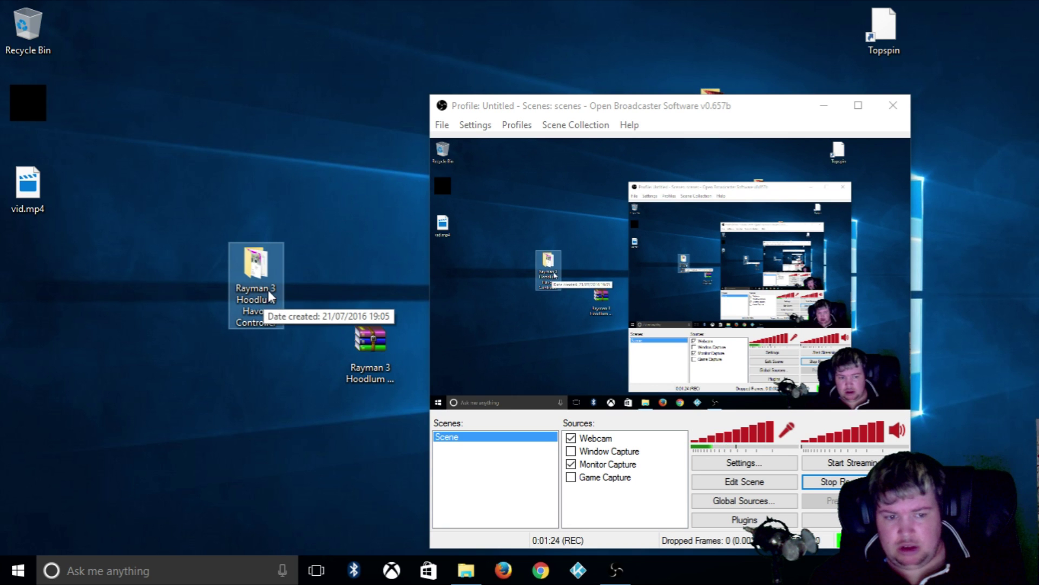
{"action": "double_click", "coordinate": [269, 287]}
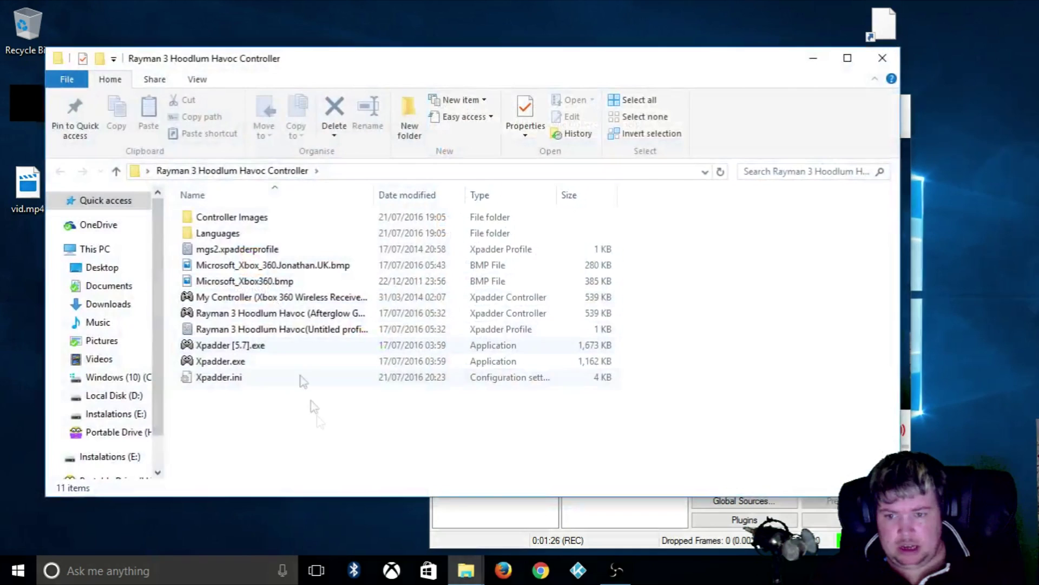
Shift the Explorer window up-left and view the Xbox 360 controller layout .bmp image.
{"action": "left_click", "coordinate": [313, 270]}
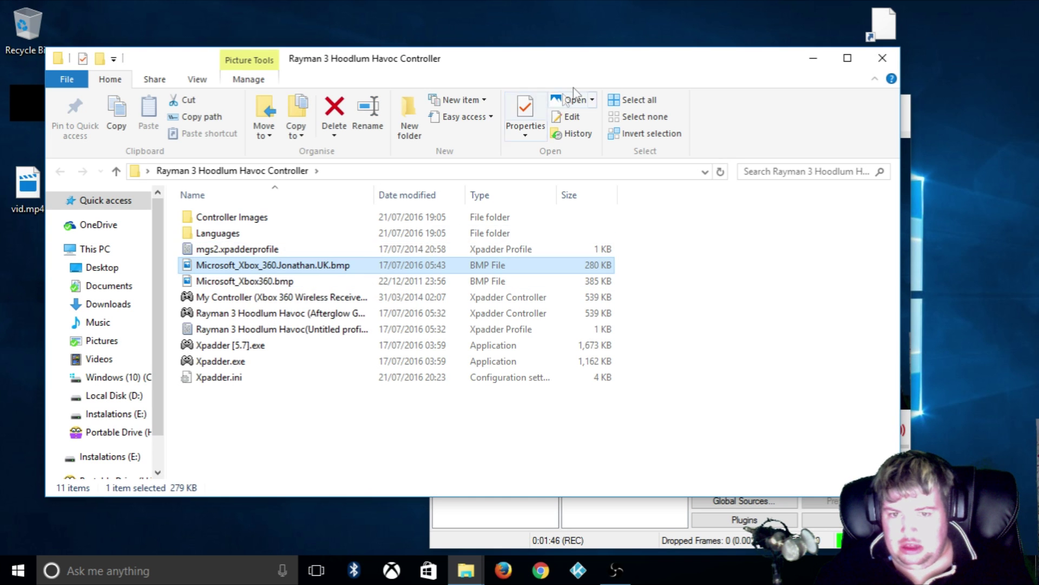
{"action": "left_click_drag", "start_coordinate": [593, 65], "coordinate": [444, 60]}
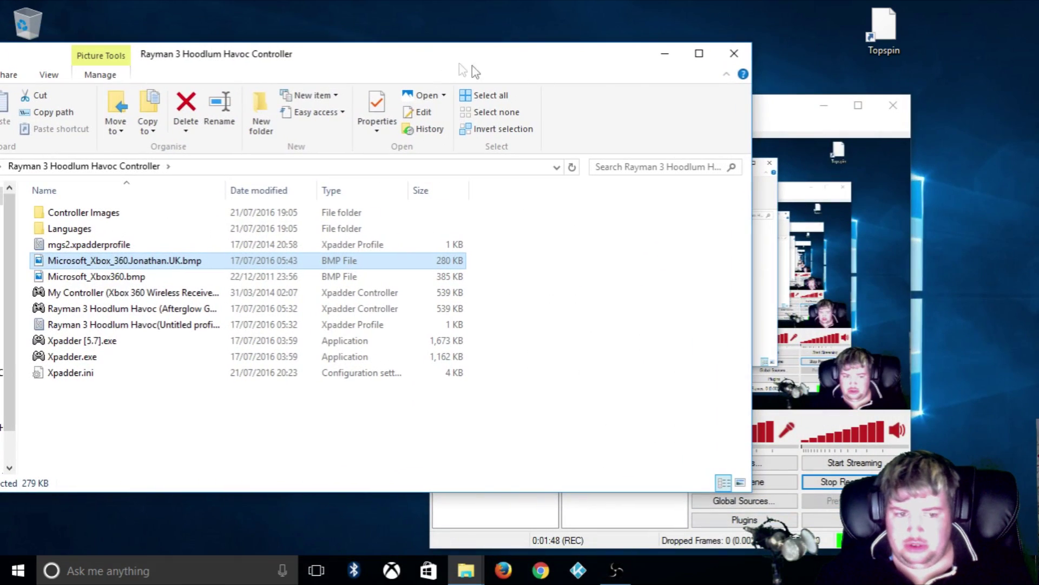
{"action": "double_click", "coordinate": [174, 260]}
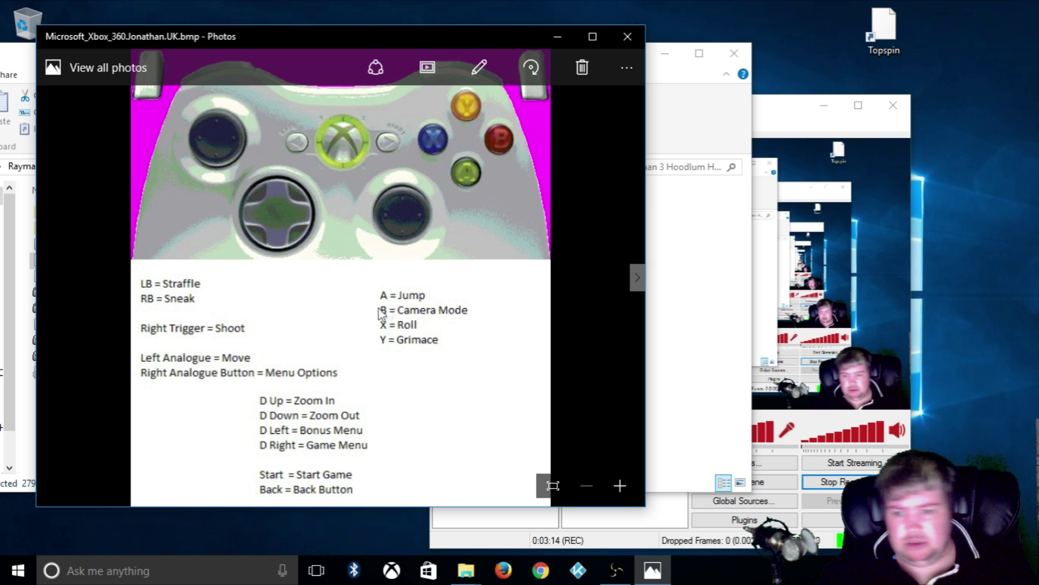
{"action": "left_click", "coordinate": [628, 36]}
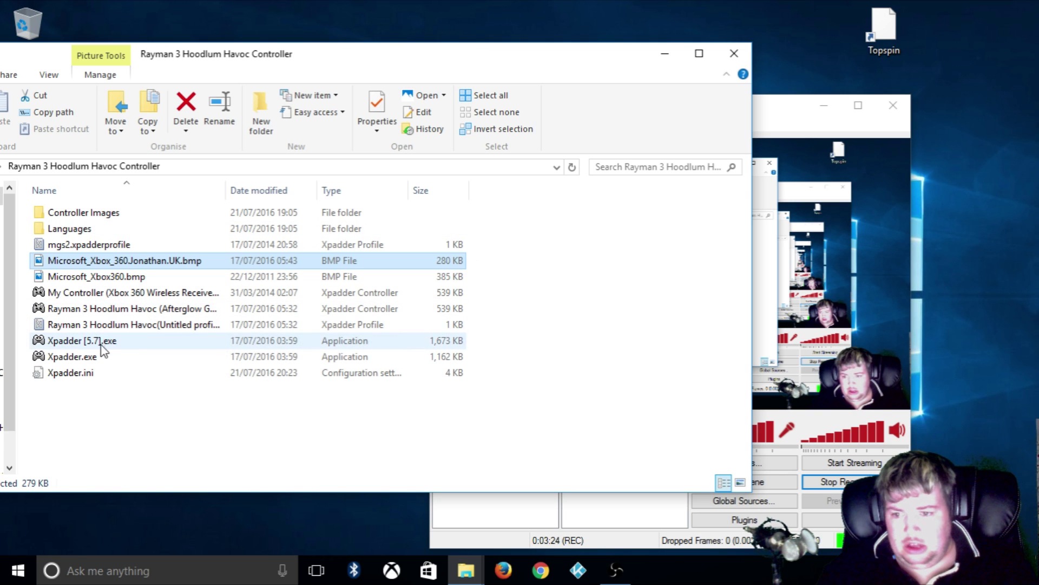
Launch Xpadder [5.7].exe, then close the running Xpadder window.
{"action": "mouse_move", "coordinate": [99, 349]}
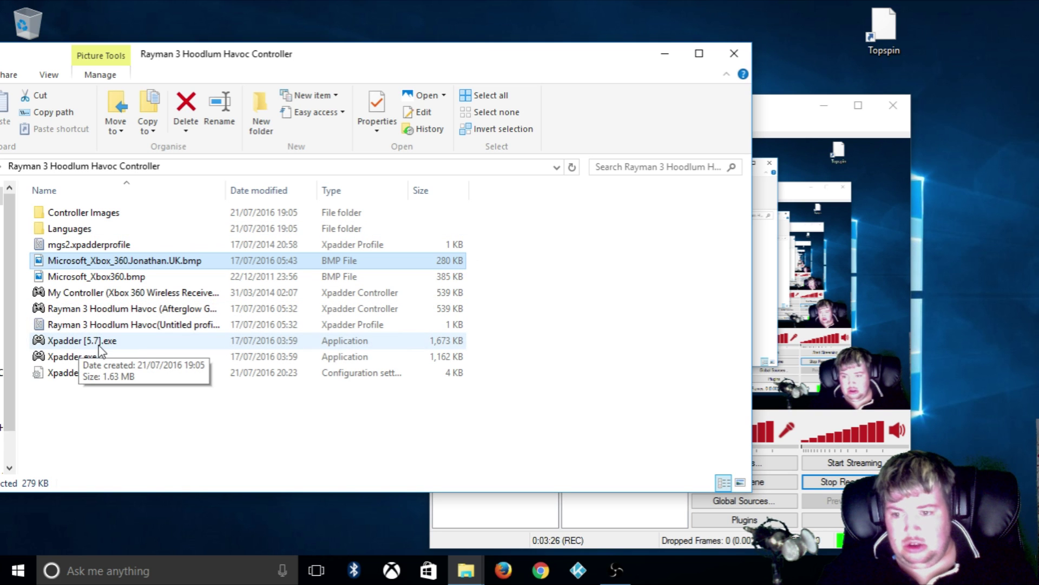
{"action": "double_click", "coordinate": [134, 348]}
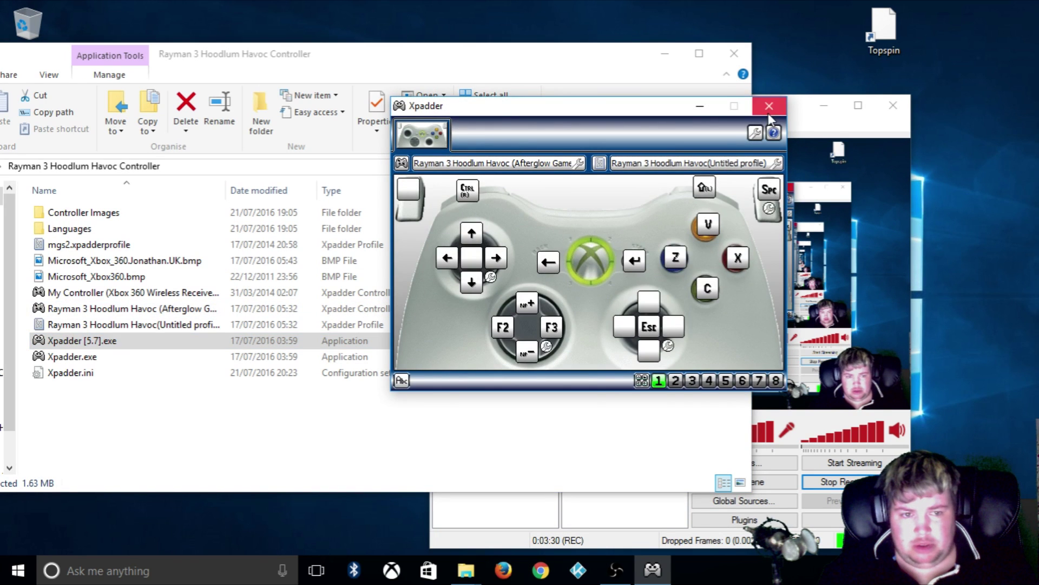
{"action": "left_click", "coordinate": [769, 105]}
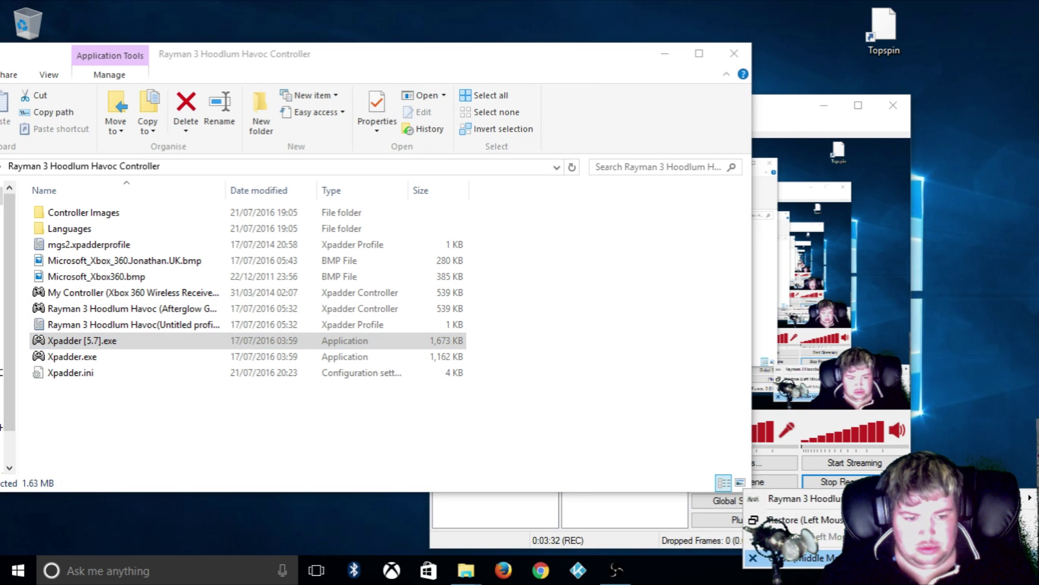
Turn off compatibility mode for Xpadder [5.7].exe, relaunch it, and dismiss the unsupported-Windows error.
{"action": "right_click", "coordinate": [138, 342]}
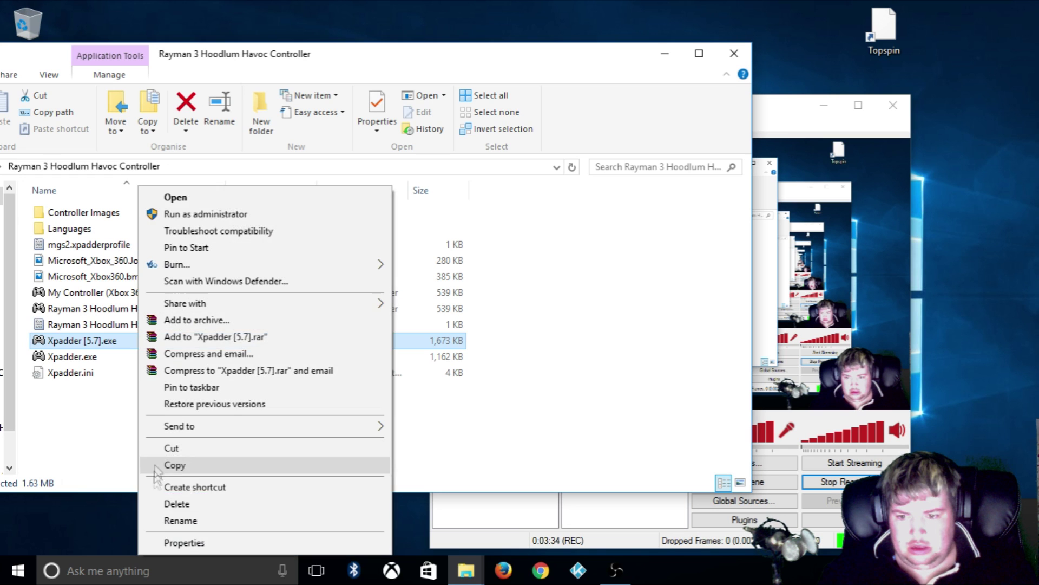
{"action": "left_click", "coordinate": [179, 542]}
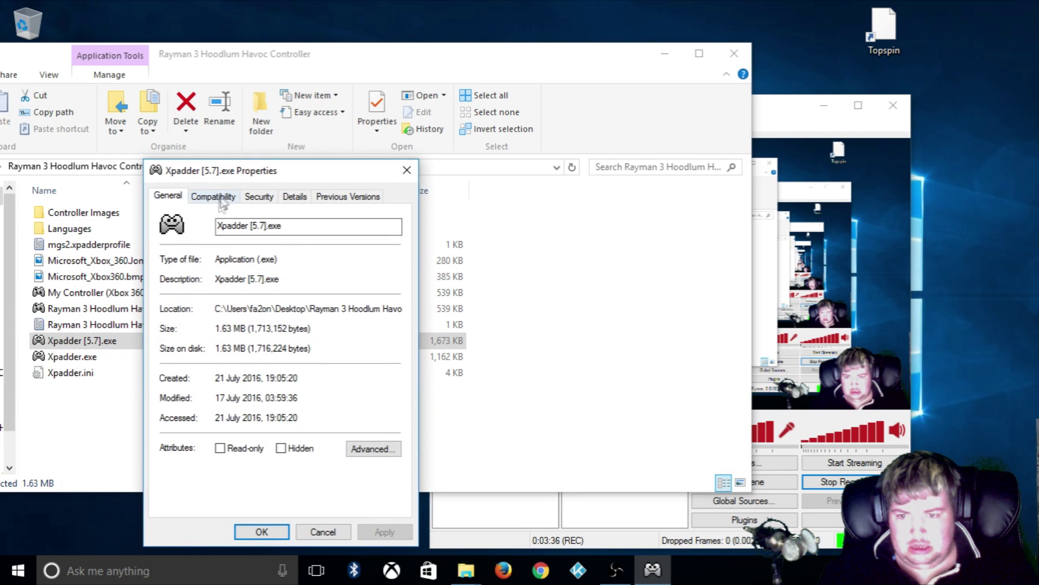
{"action": "left_click", "coordinate": [213, 195]}
{"action": "left_click", "coordinate": [191, 301]}
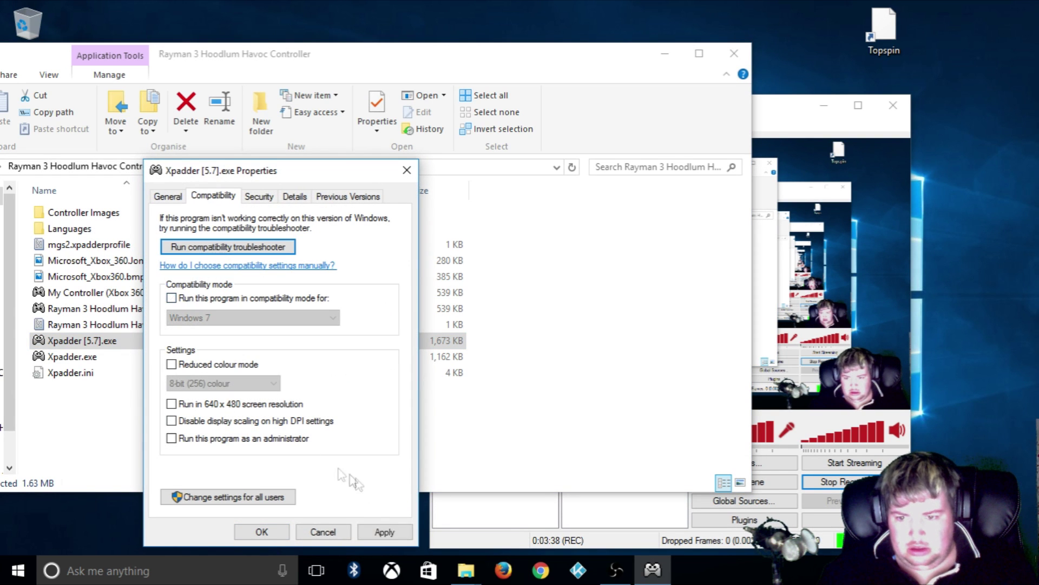
{"action": "left_click", "coordinate": [383, 530]}
{"action": "left_click", "coordinate": [246, 536]}
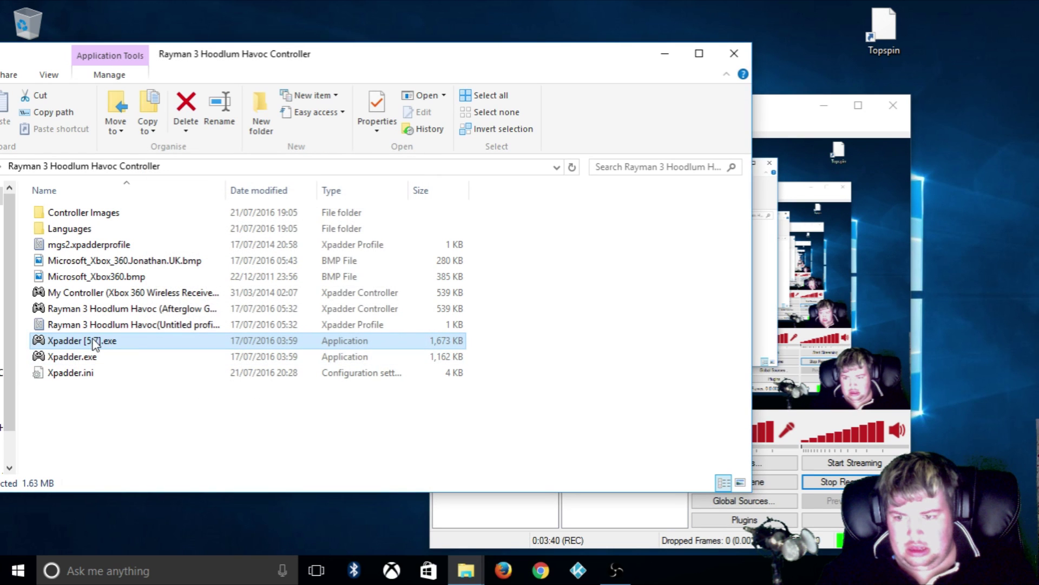
{"action": "double_click", "coordinate": [86, 340]}
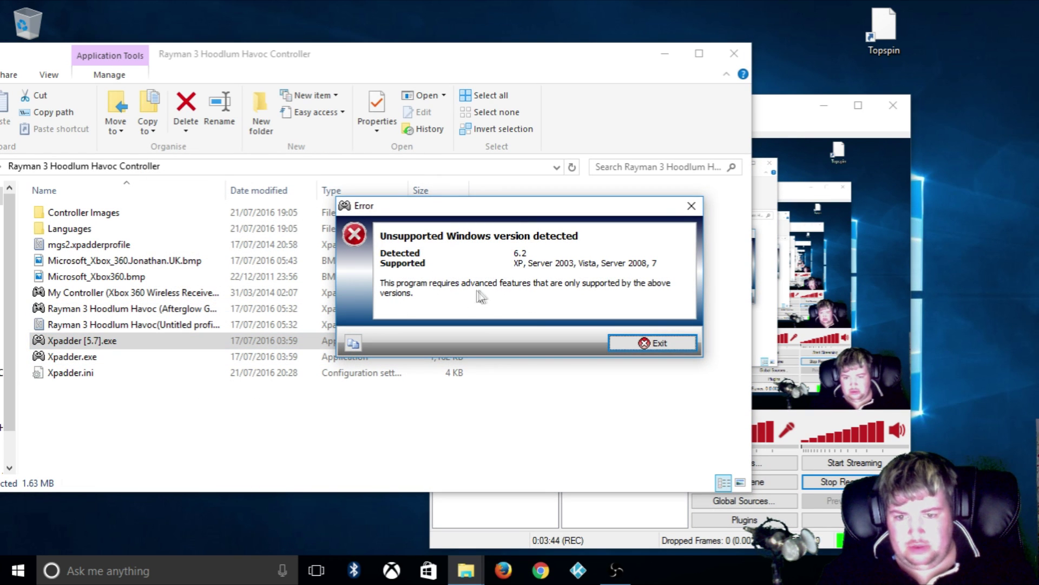
{"action": "left_click", "coordinate": [662, 344]}
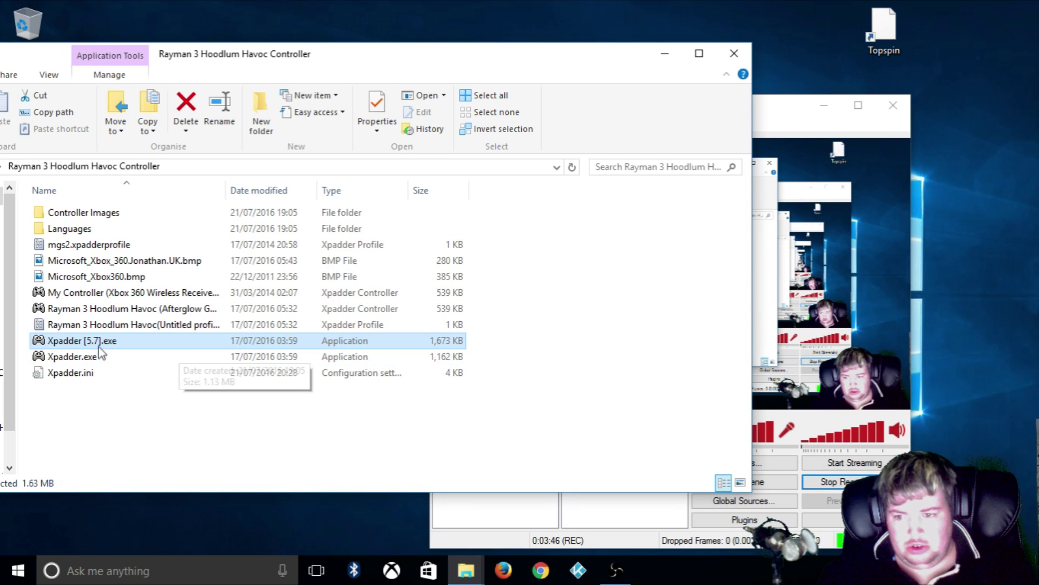
Set Xpadder [5.7].exe to run in Windows 7 compatibility mode, then launch it.
{"action": "right_click", "coordinate": [100, 344]}
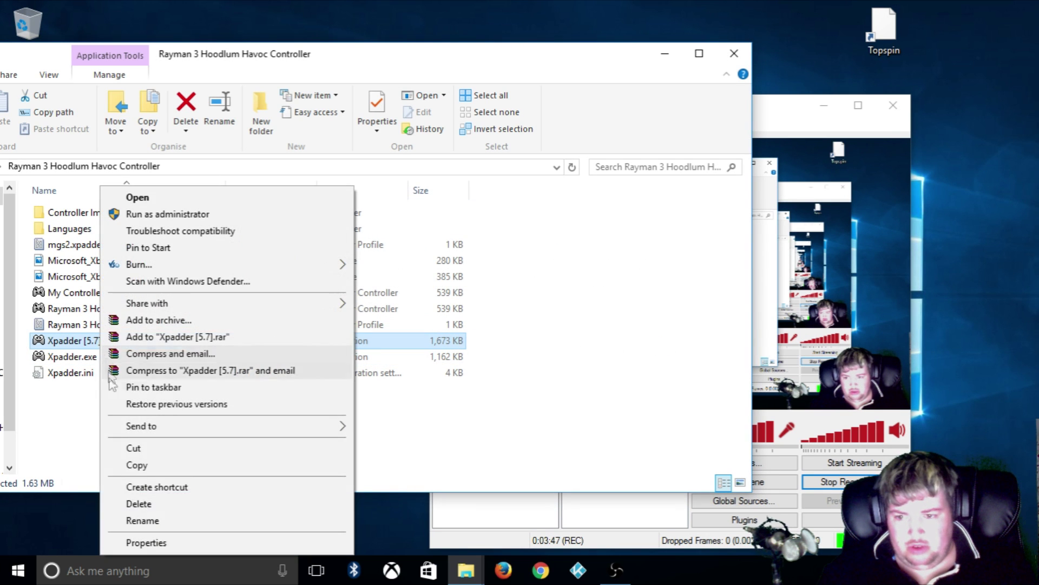
{"action": "left_click", "coordinate": [150, 542]}
{"action": "left_click", "coordinate": [178, 197]}
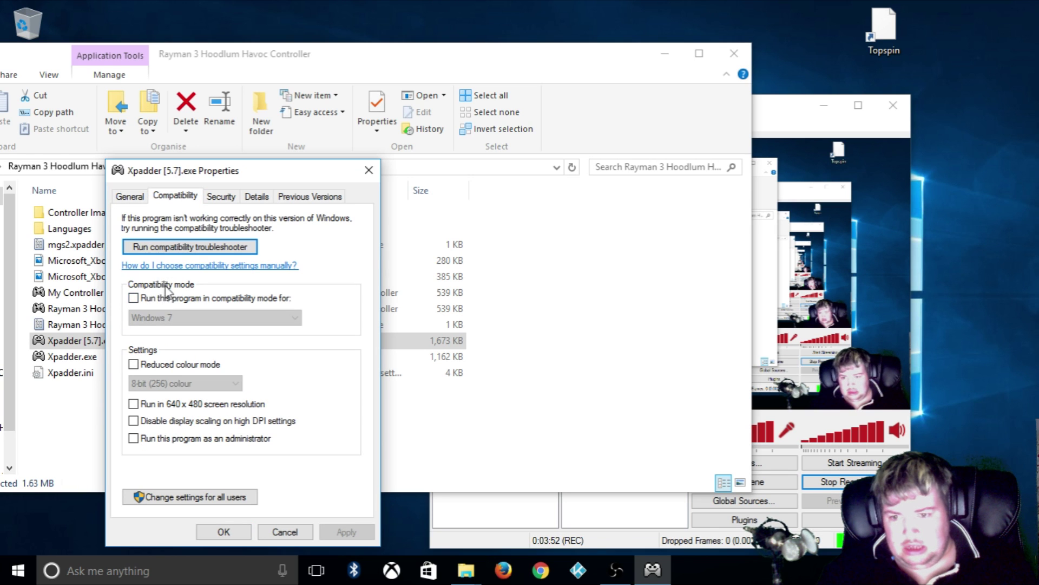
{"action": "left_click", "coordinate": [134, 298]}
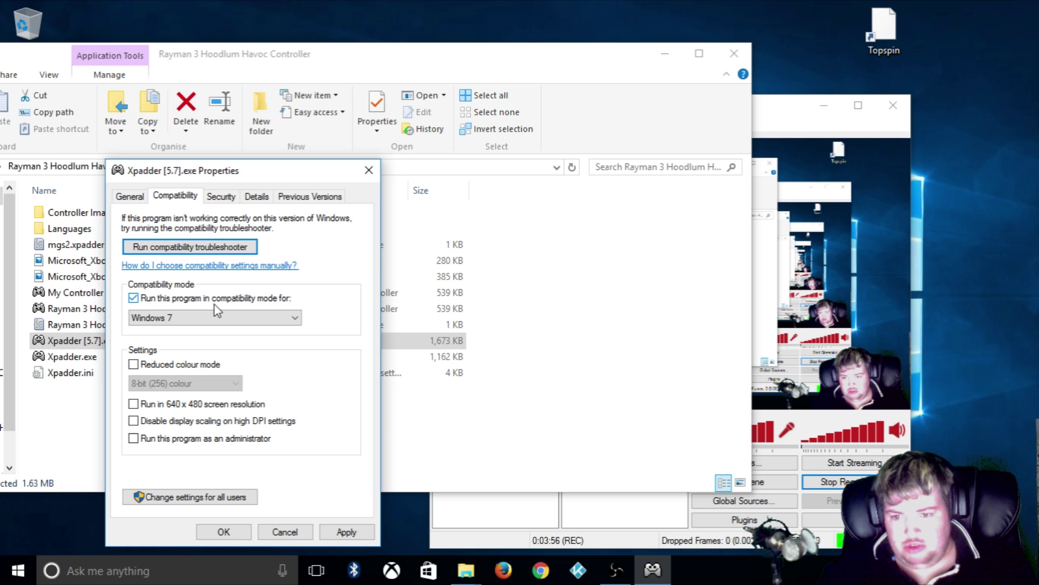
{"action": "left_click", "coordinate": [195, 318]}
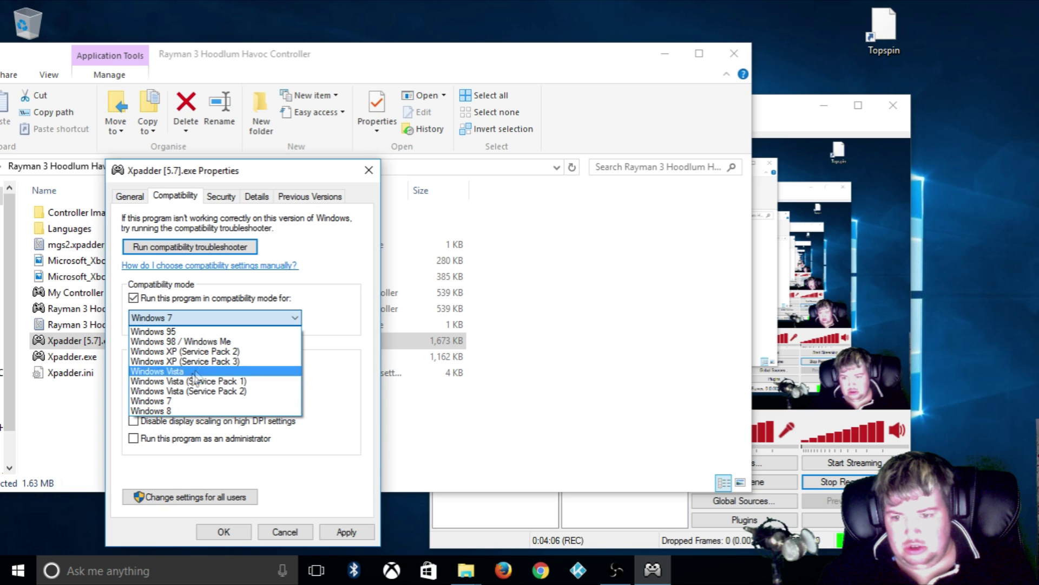
{"action": "left_click", "coordinate": [188, 401]}
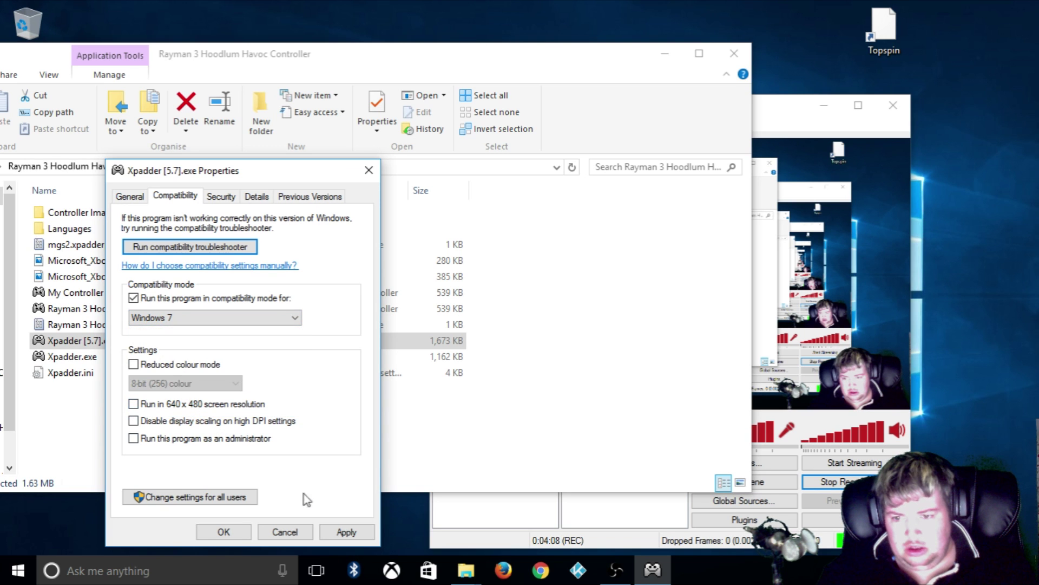
{"action": "left_click", "coordinate": [338, 534]}
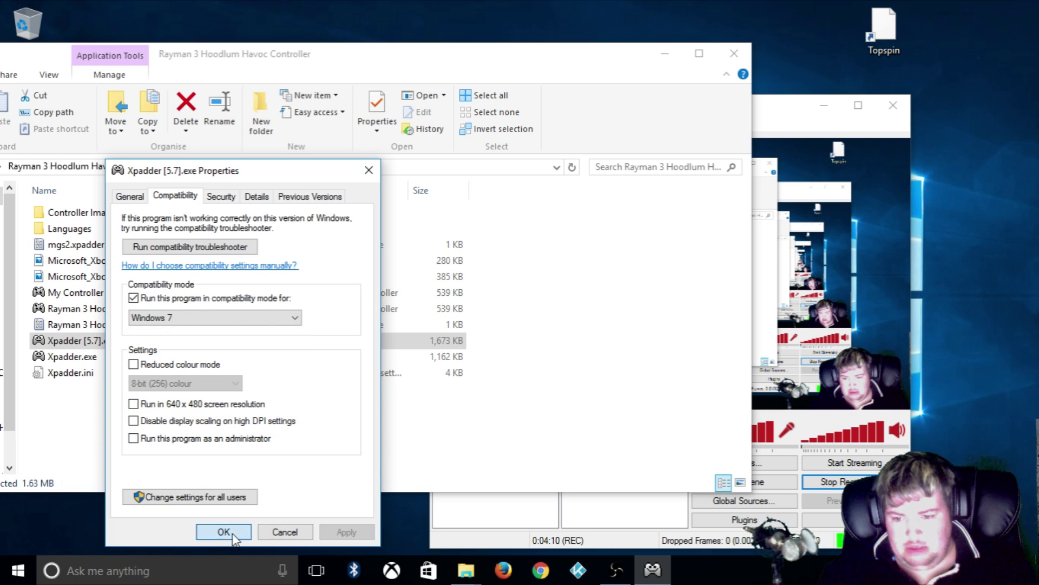
{"action": "left_click", "coordinate": [222, 532]}
{"action": "double_click", "coordinate": [111, 340]}
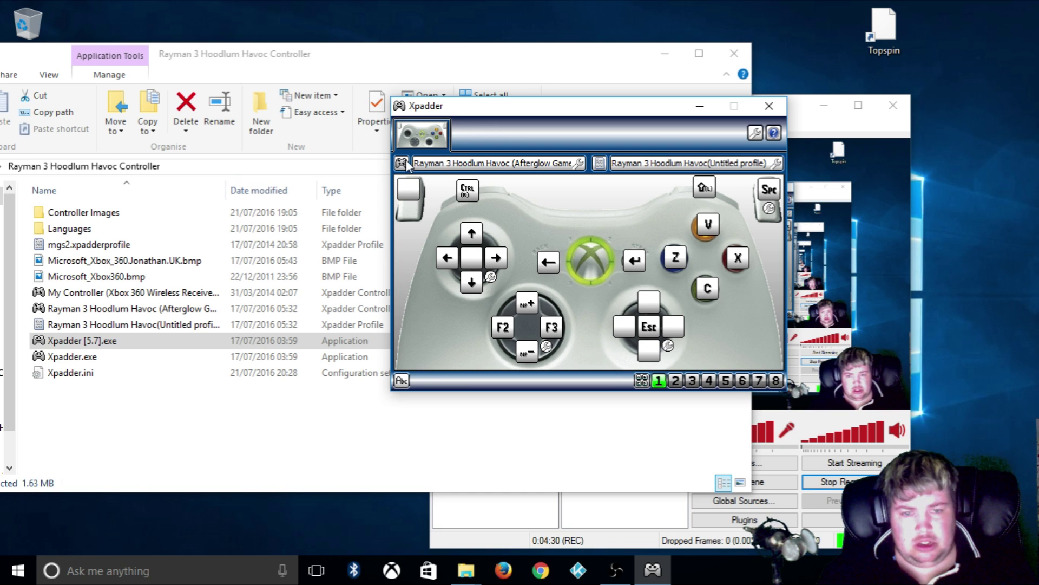
Minimize File Explorer and move the Xpadder window to the left side of the desktop.
{"action": "mouse_move", "coordinate": [617, 113]}
{"action": "left_mouse_down"}
{"action": "mouse_move", "coordinate": [528, 111]}
{"action": "mouse_move", "coordinate": [637, 111]}
{"action": "left_mouse_up"}
{"action": "left_click", "coordinate": [665, 54]}
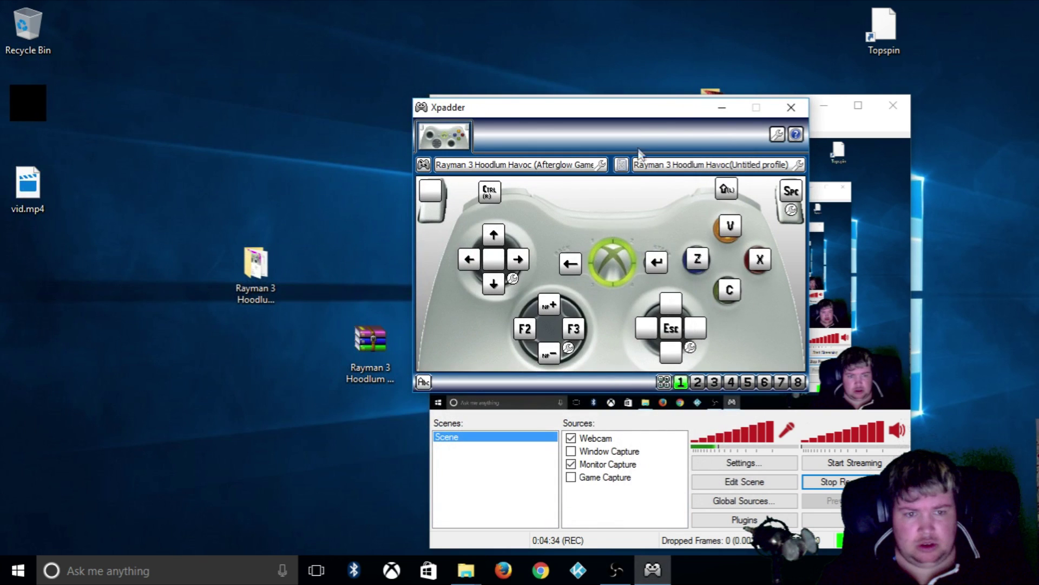
{"action": "left_click_drag", "start_coordinate": [590, 131], "coordinate": [273, 128]}
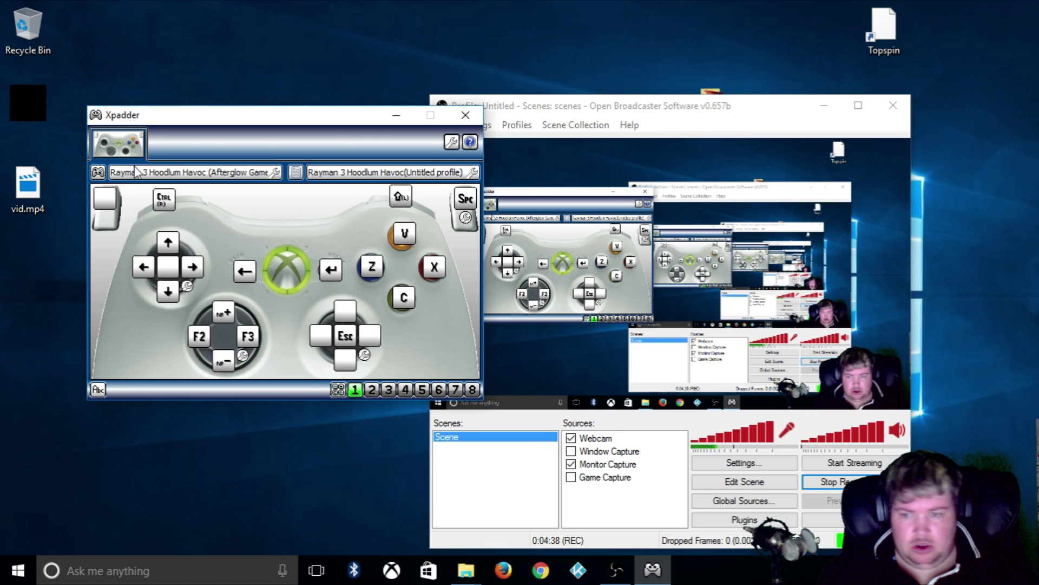
{"action": "left_click_drag", "start_coordinate": [304, 126], "coordinate": [223, 126]}
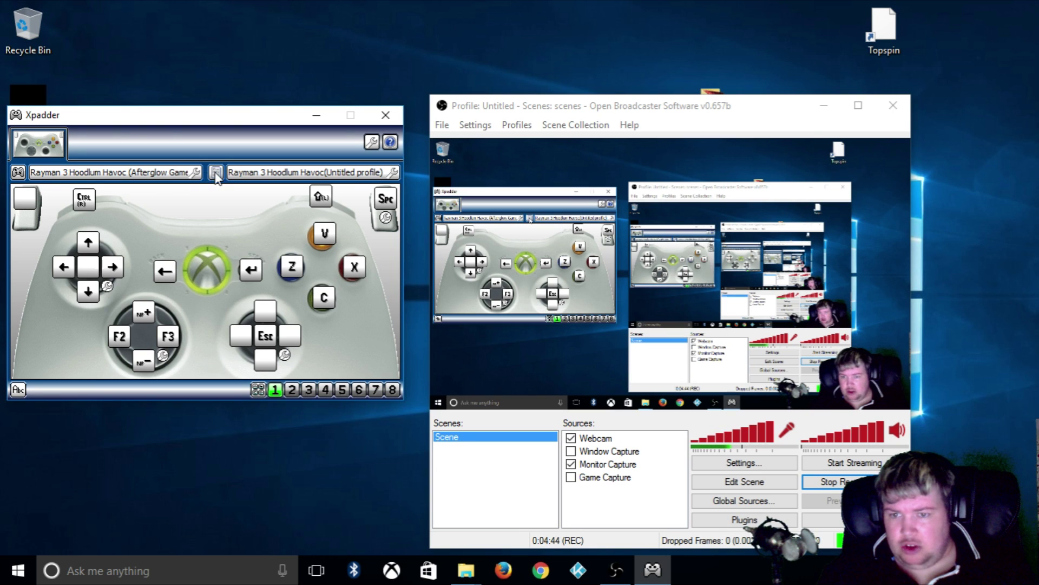
{"action": "left_click", "coordinate": [18, 172]}
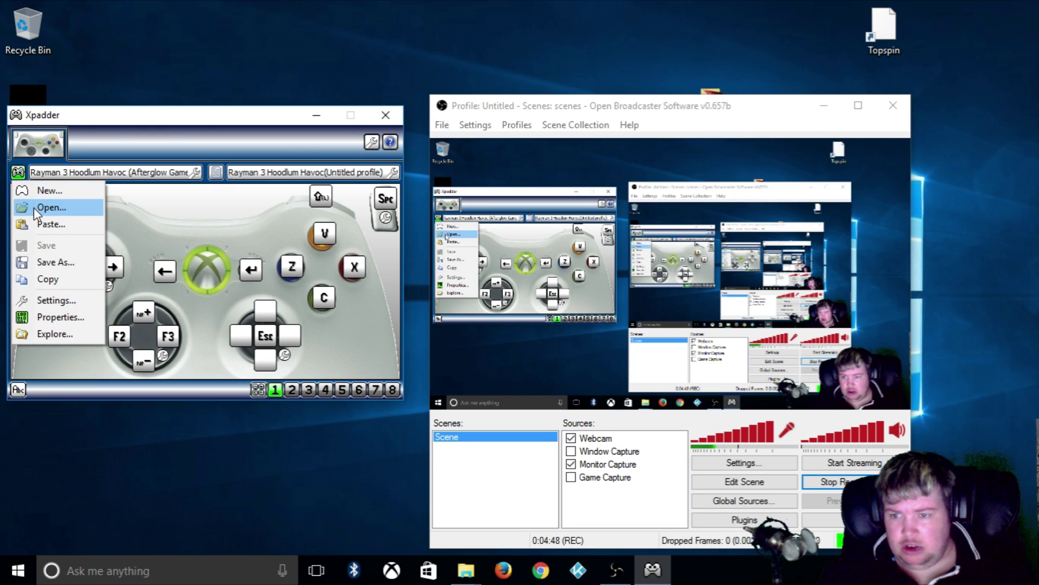
Load the Rayman 3 Hoodlum Havoc .xpaddercontroller file from the Desktop controller folder.
{"action": "left_click", "coordinate": [34, 208]}
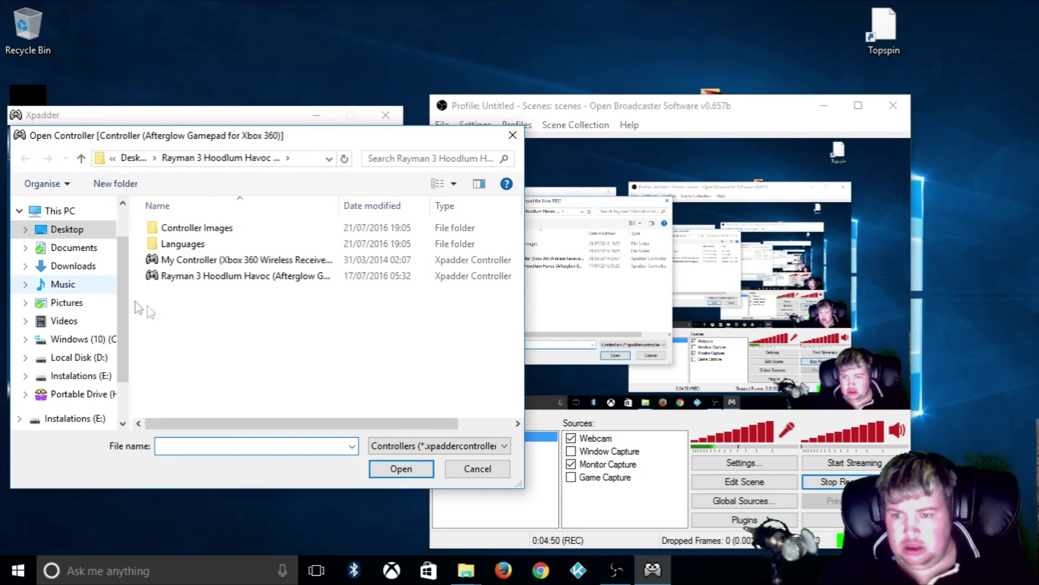
{"action": "left_click", "coordinate": [129, 158]}
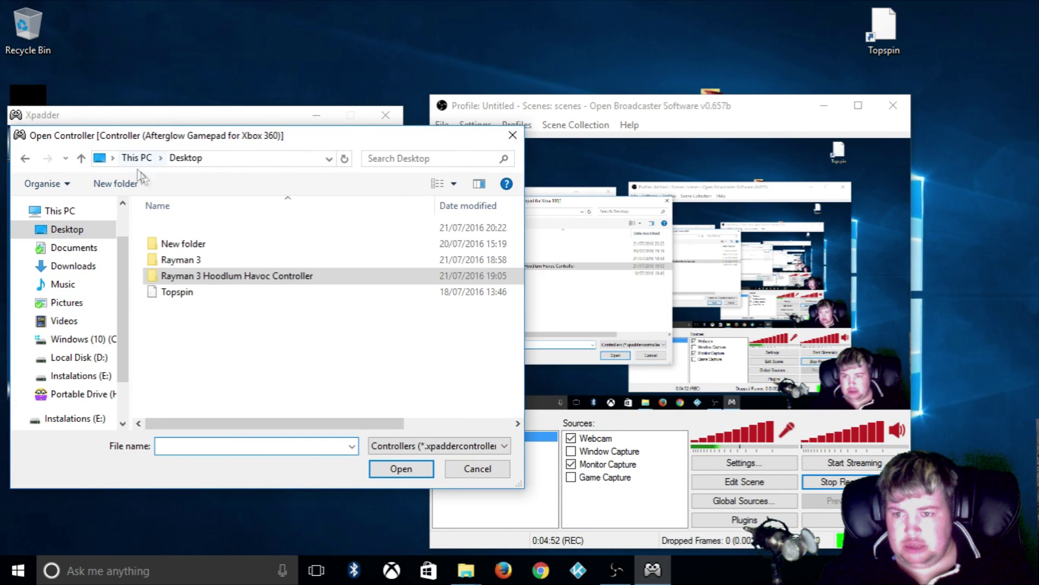
{"action": "double_click", "coordinate": [222, 276]}
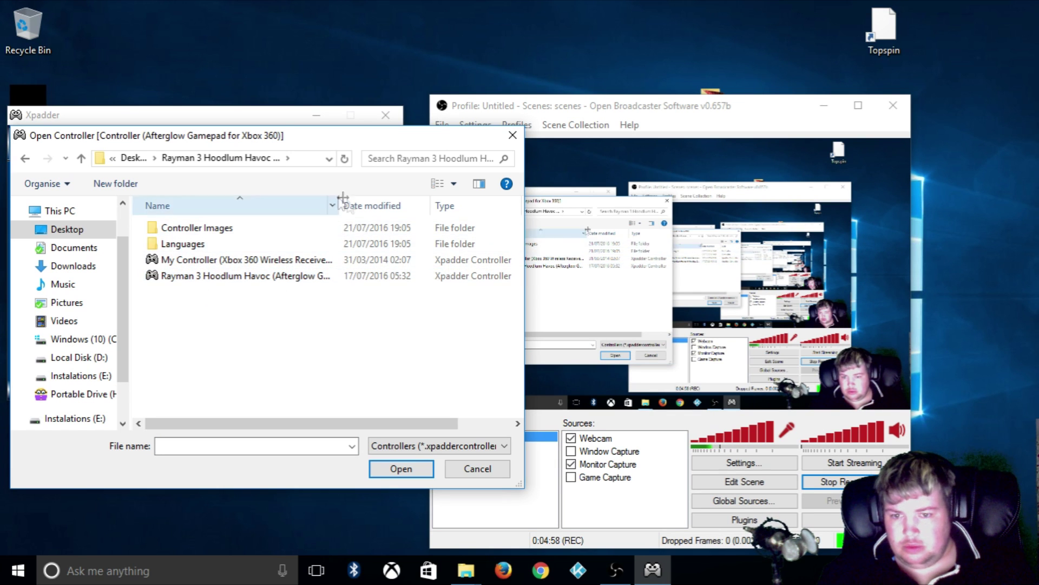
{"action": "left_click_drag", "start_coordinate": [341, 198], "coordinate": [499, 201]}
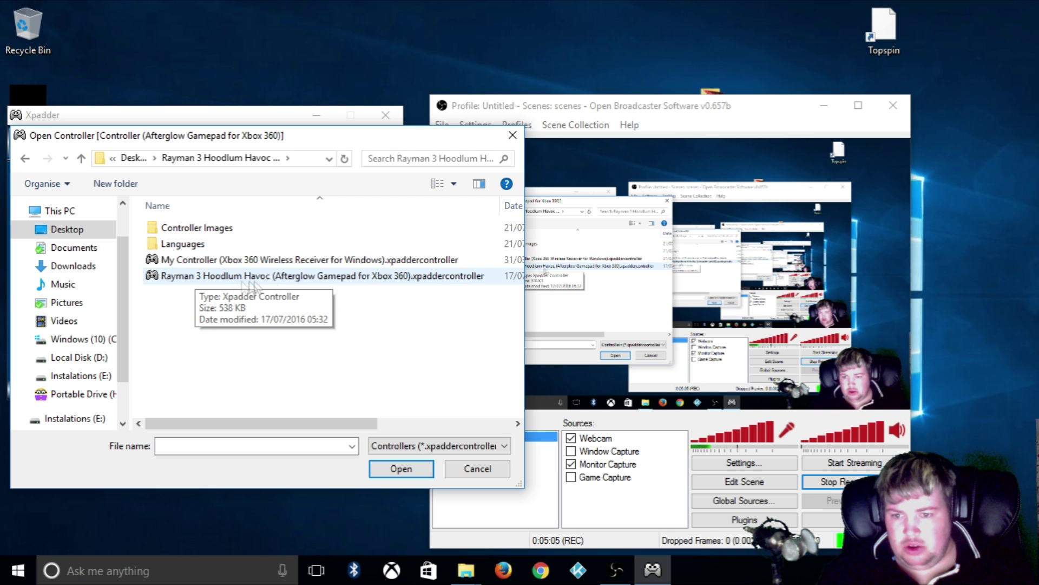
{"action": "left_click", "coordinate": [287, 279]}
{"action": "double_click", "coordinate": [287, 278]}
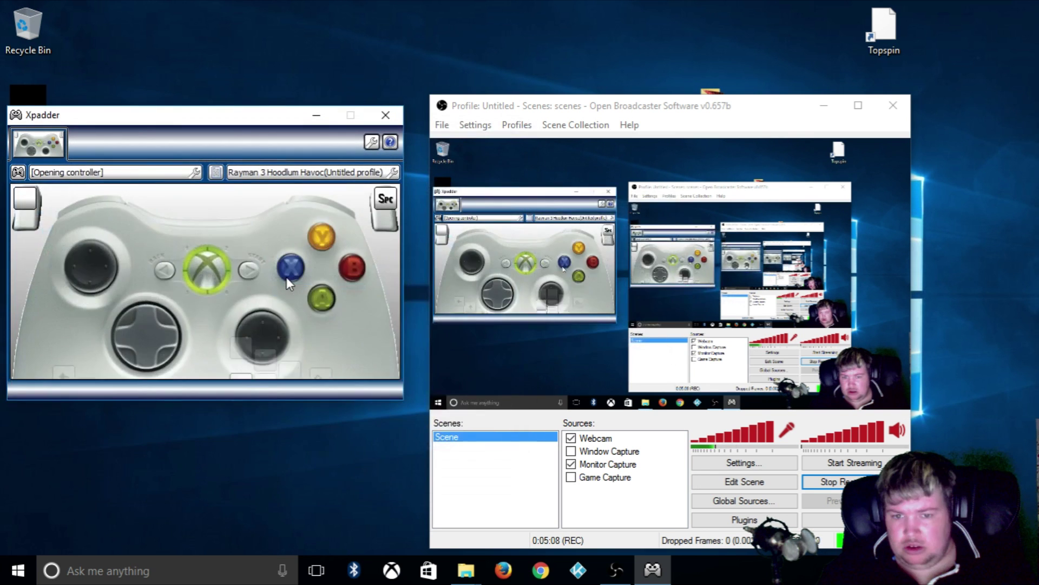
Open the Rayman 3 Hoodlum Havoc(Untitled profile).xpadderprofile using the [All...] profile filter.
{"action": "left_click", "coordinate": [216, 174]}
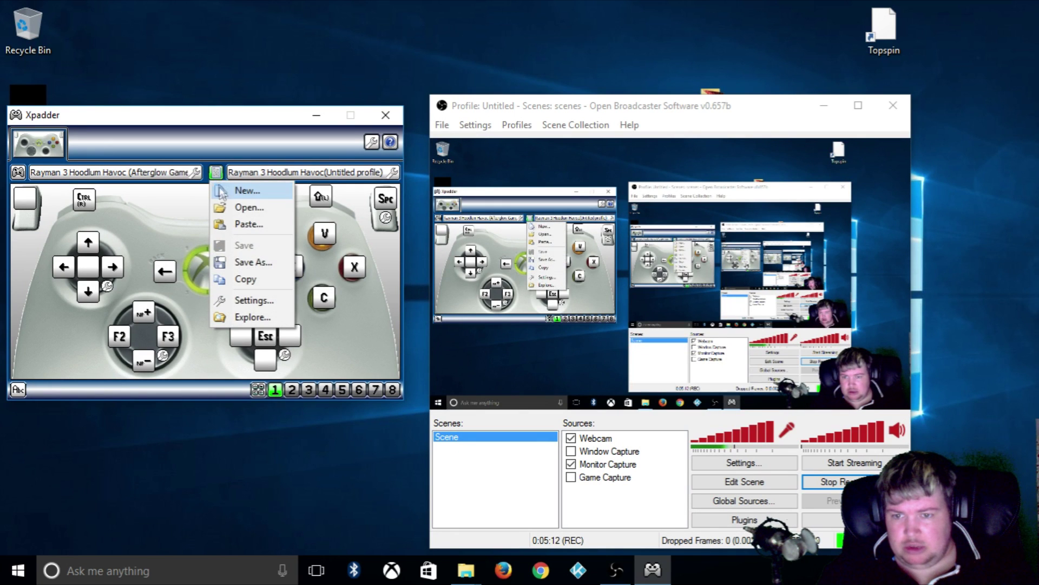
{"action": "left_click", "coordinate": [232, 209]}
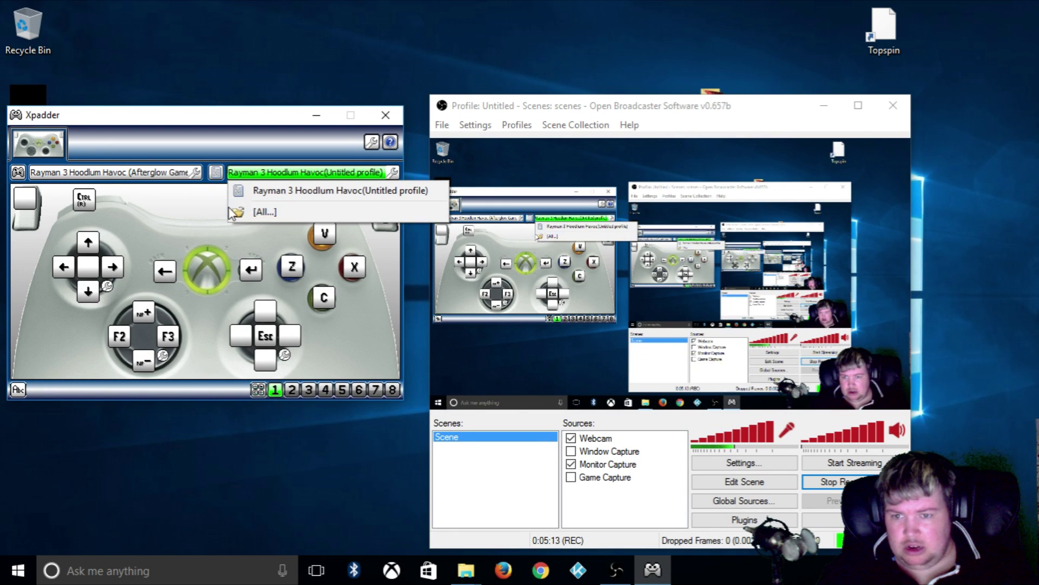
{"action": "left_click", "coordinate": [272, 212]}
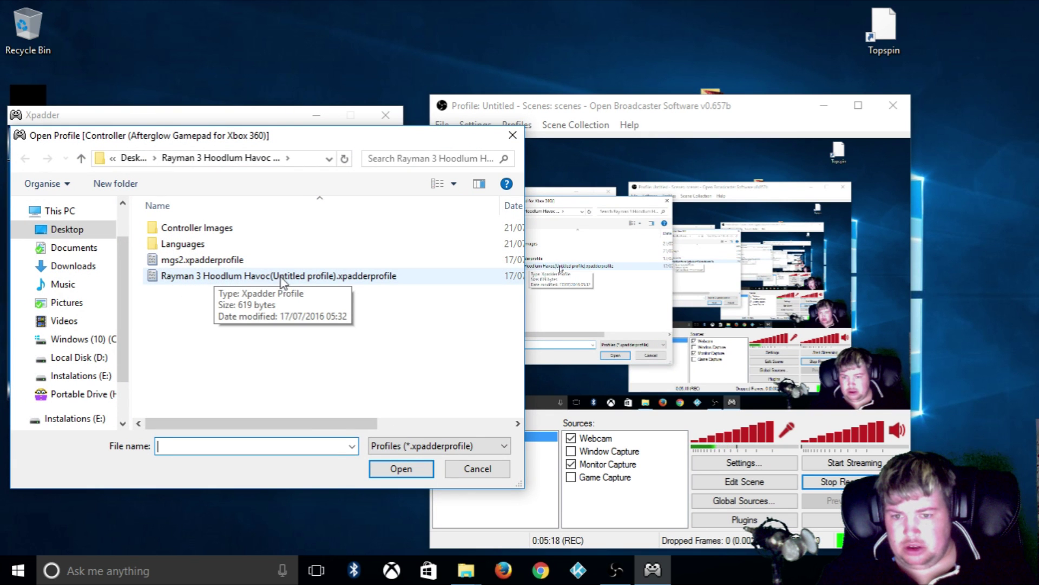
{"action": "double_click", "coordinate": [204, 278]}
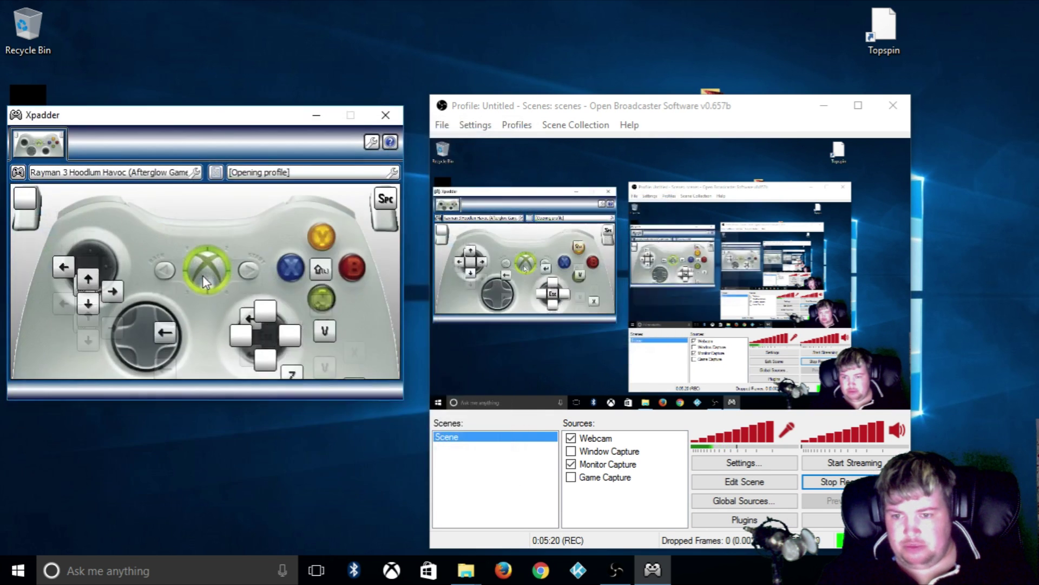